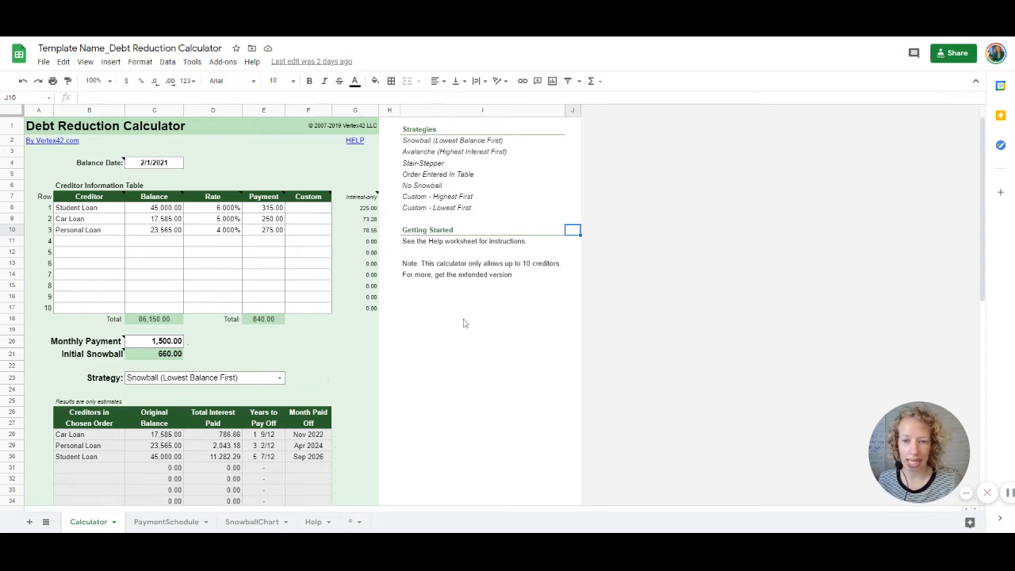
Examine the balance date and the creditor information table with its balance, rate and payment columns
{"action": "mouse_move", "coordinate": [128, 200]}
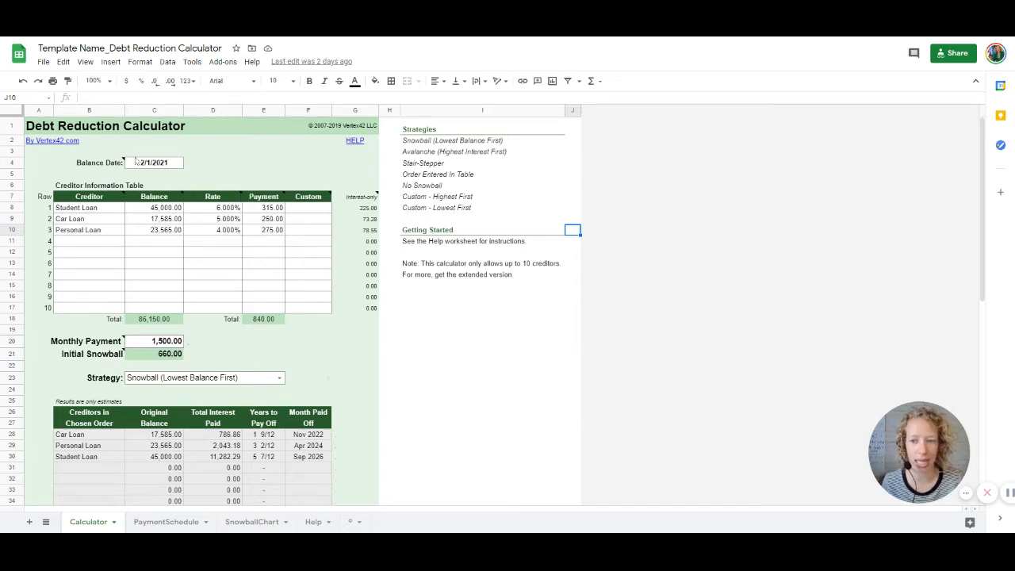
{"action": "mouse_move", "coordinate": [127, 171]}
{"action": "left_click", "coordinate": [303, 160]}
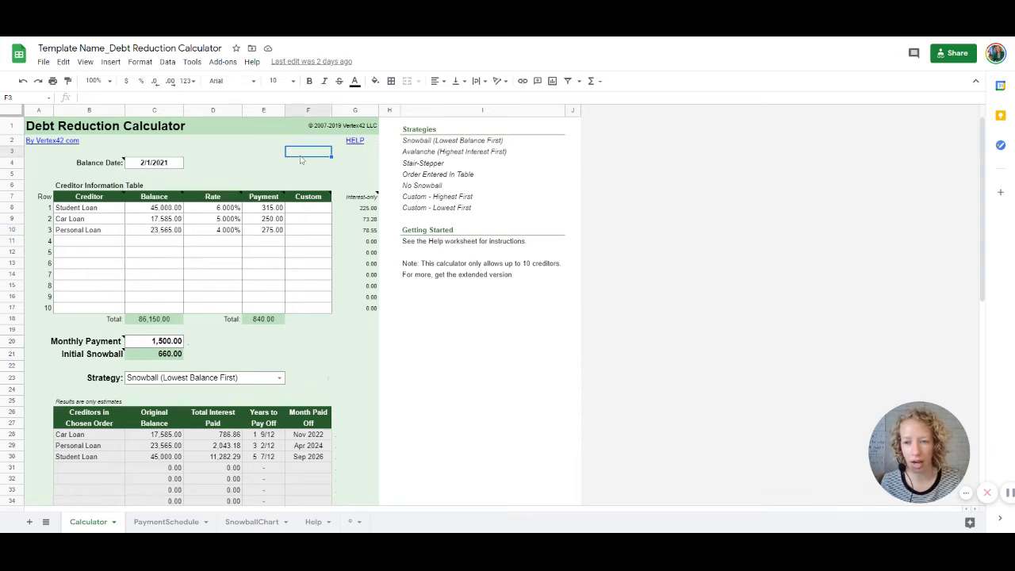
{"action": "left_click", "coordinate": [163, 165]}
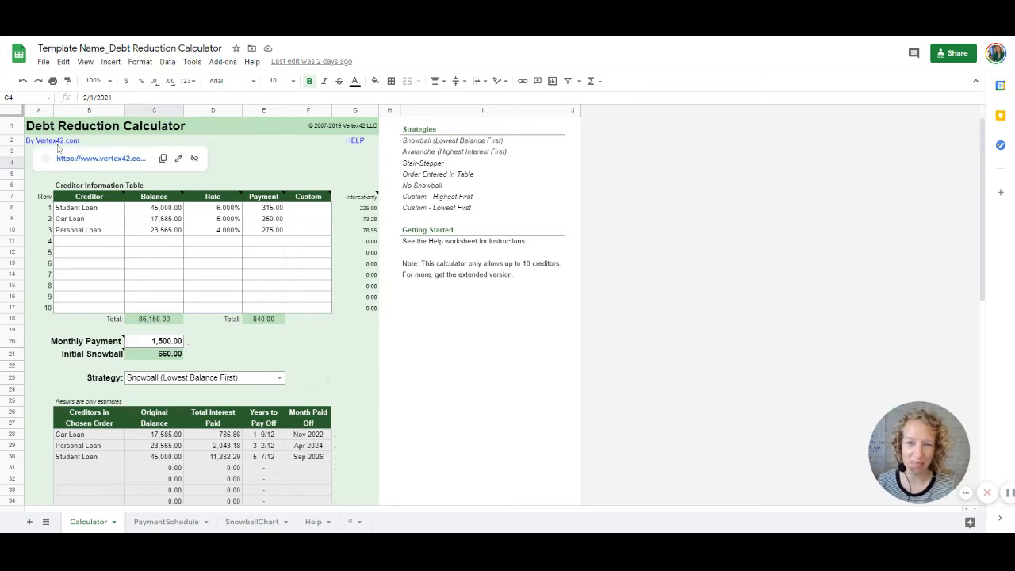
{"action": "left_click", "coordinate": [90, 263]}
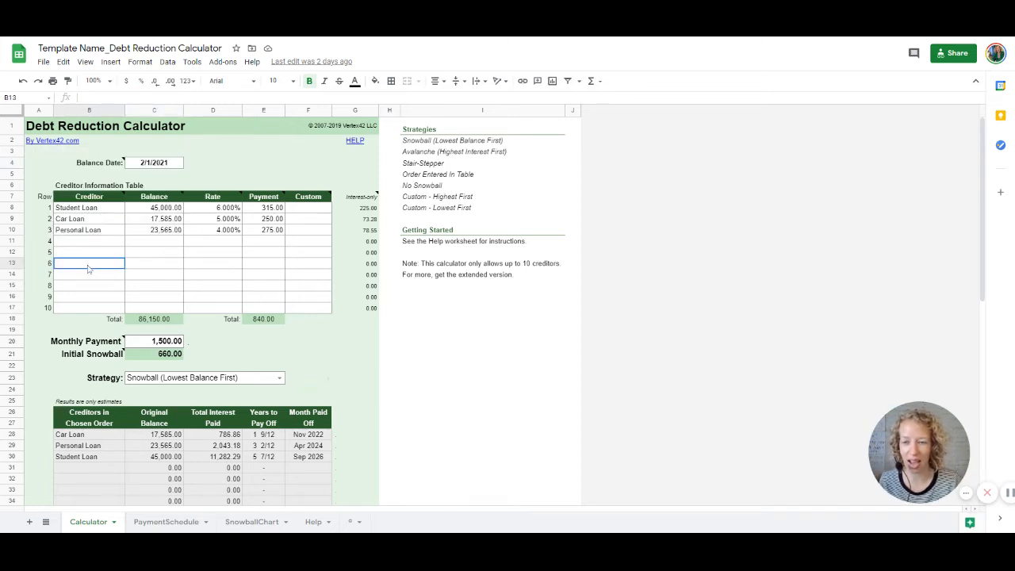
{"action": "left_click", "coordinate": [91, 209]}
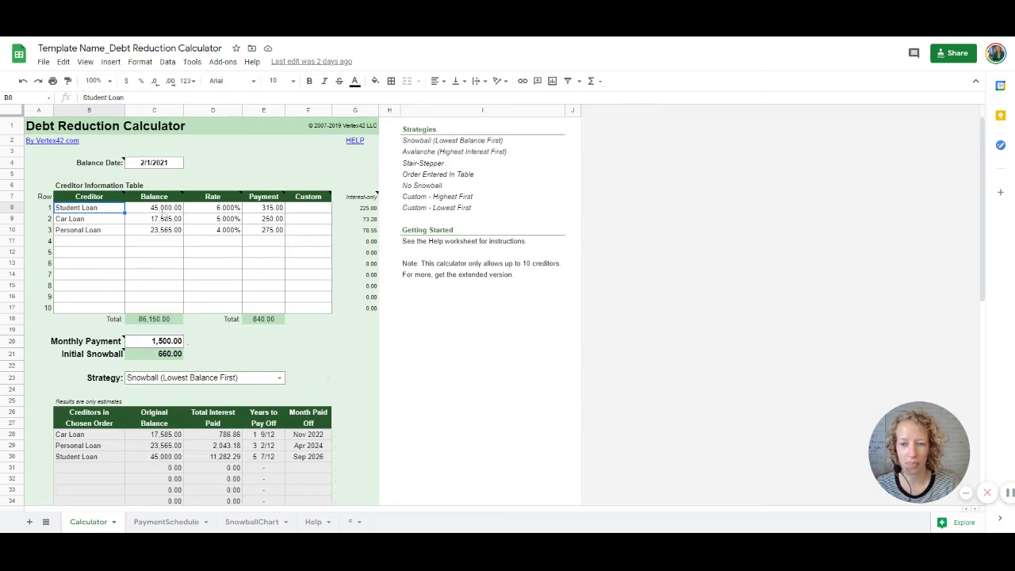
{"action": "left_click_drag", "start_coordinate": [115, 210], "coordinate": [315, 310]}
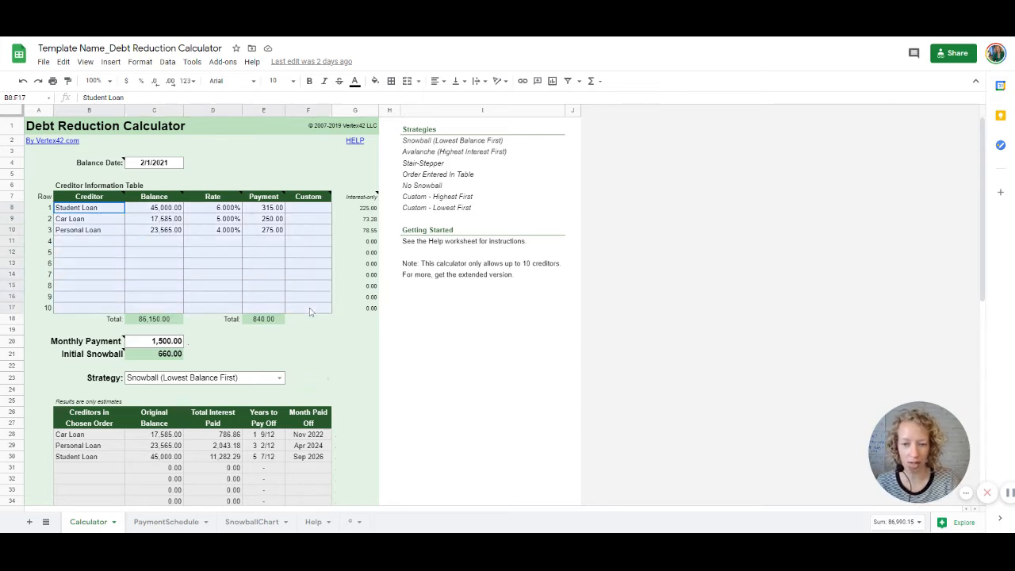
{"action": "left_click", "coordinate": [119, 210]}
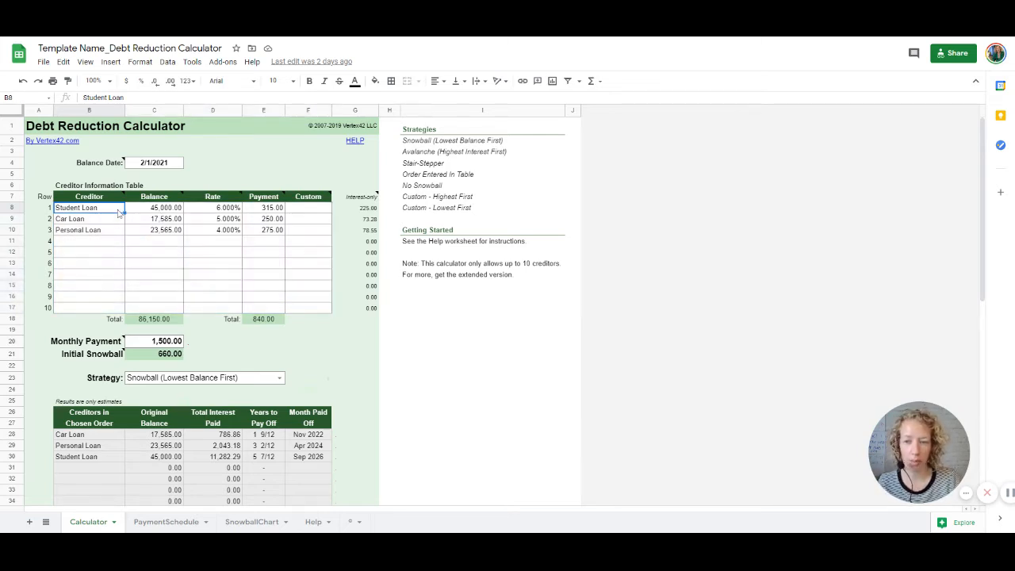
{"action": "mouse_move", "coordinate": [118, 210]}
{"action": "left_mouse_down"}
{"action": "mouse_move", "coordinate": [227, 243]}
{"action": "mouse_move", "coordinate": [303, 308]}
{"action": "left_mouse_up"}
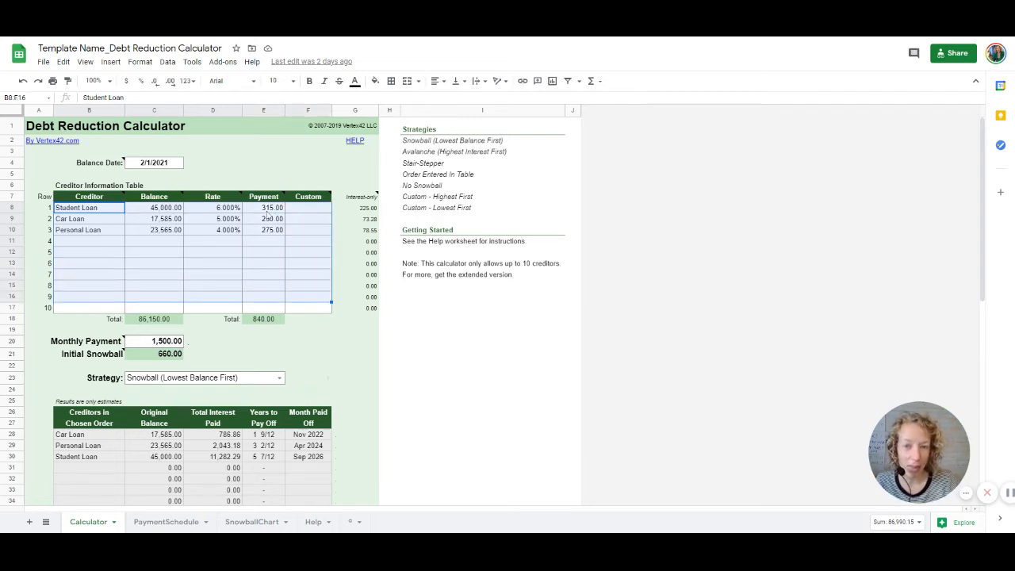
Enter the custom priorities 1, 2 and 3 for the Student Loan, Car Loan and Personal Loan
{"action": "left_click", "coordinate": [322, 209]}
{"action": "mouse_move", "coordinate": [315, 202]}
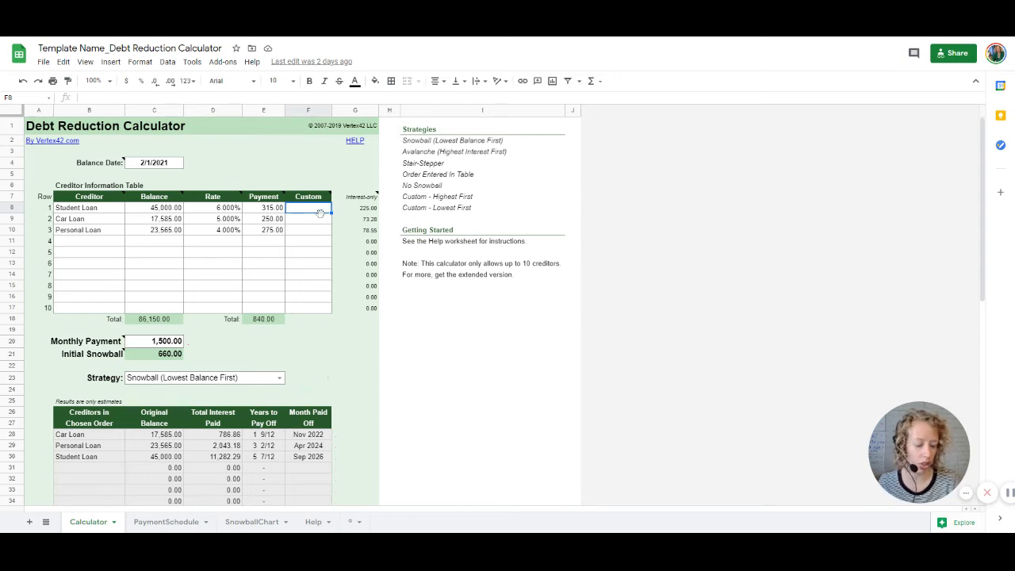
{"action": "type", "text": "1"}
{"action": "key", "text": "Return"}
{"action": "type", "text": "2"}
{"action": "key", "text": "Return"}
{"action": "type", "text": "3"}
{"action": "key", "text": "Return"}
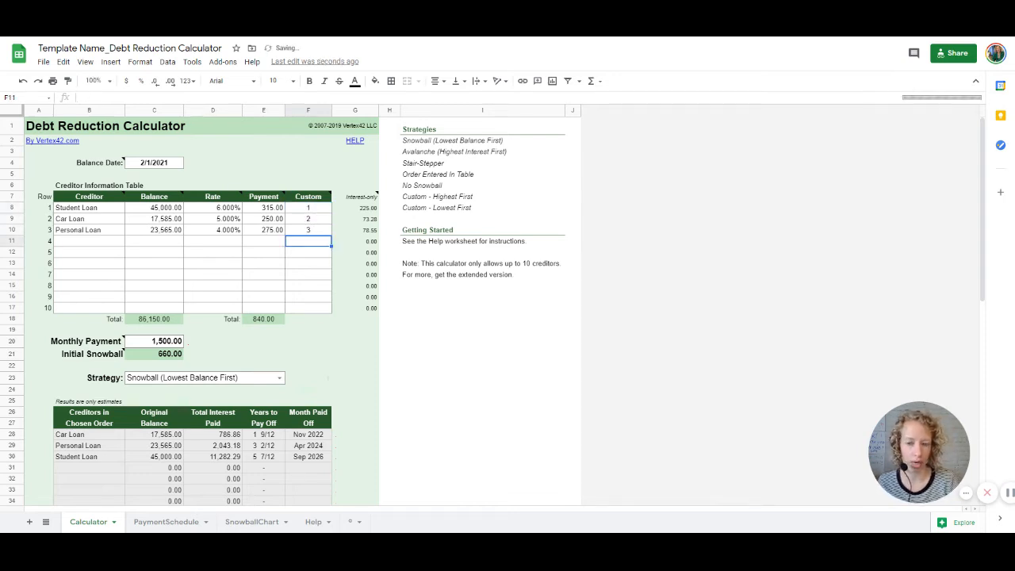
Clear the custom priorities of all three loans in the creditor table
{"action": "key", "text": "Up"}
{"action": "key", "text": "Up"}
{"action": "key", "text": "Up"}
{"action": "key", "text": "Delete"}
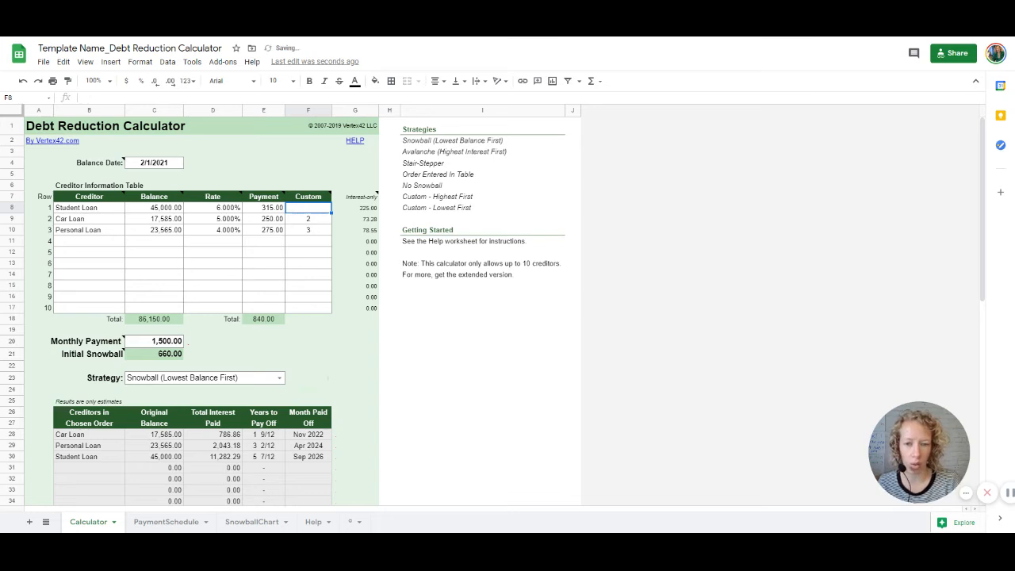
{"action": "key", "text": "Down"}
{"action": "key", "text": "Delete"}
{"action": "key", "text": "Down"}
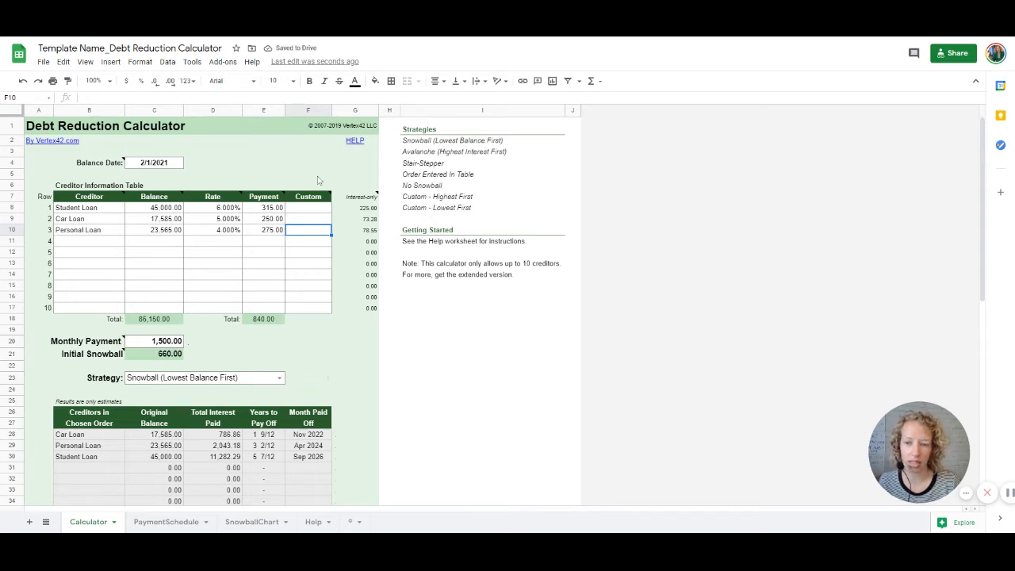
Set the monthly payment to 840 and check the payoff months of the Car Loan and Student Loan
{"action": "left_click", "coordinate": [243, 343]}
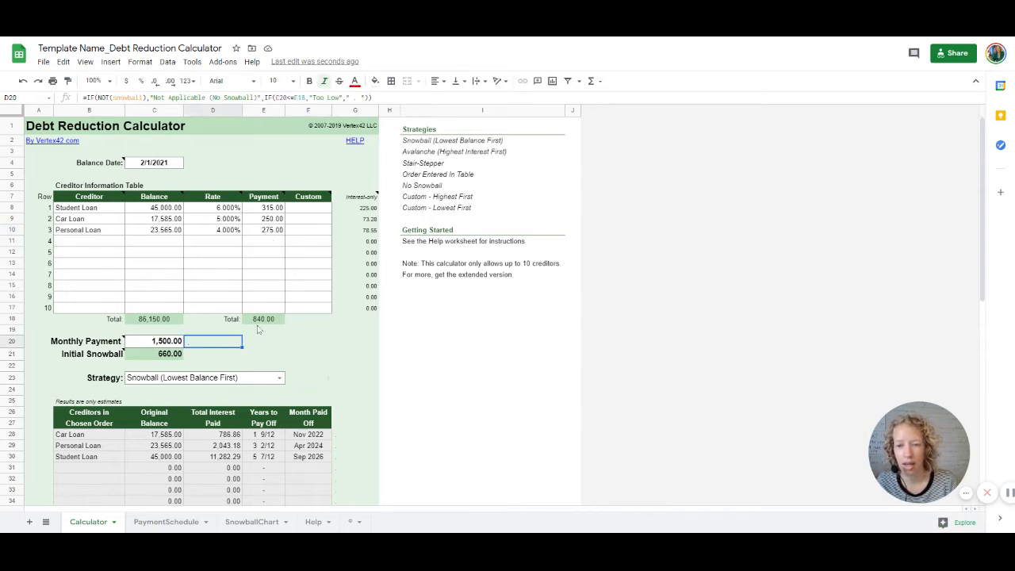
{"action": "left_click", "coordinate": [167, 346]}
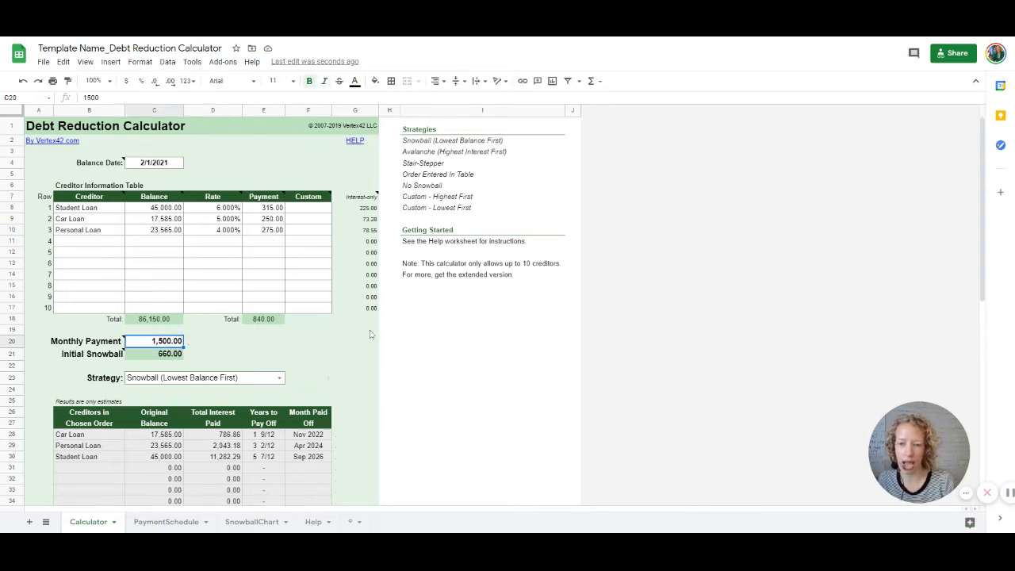
{"action": "key", "text": "Delete"}
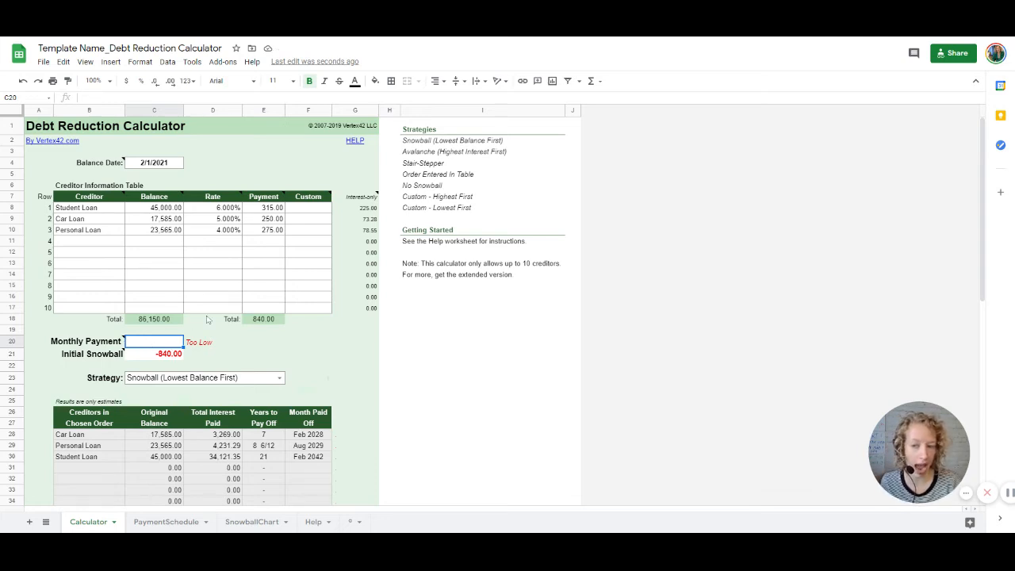
{"action": "type", "text": "840"}
{"action": "key", "text": "Return"}
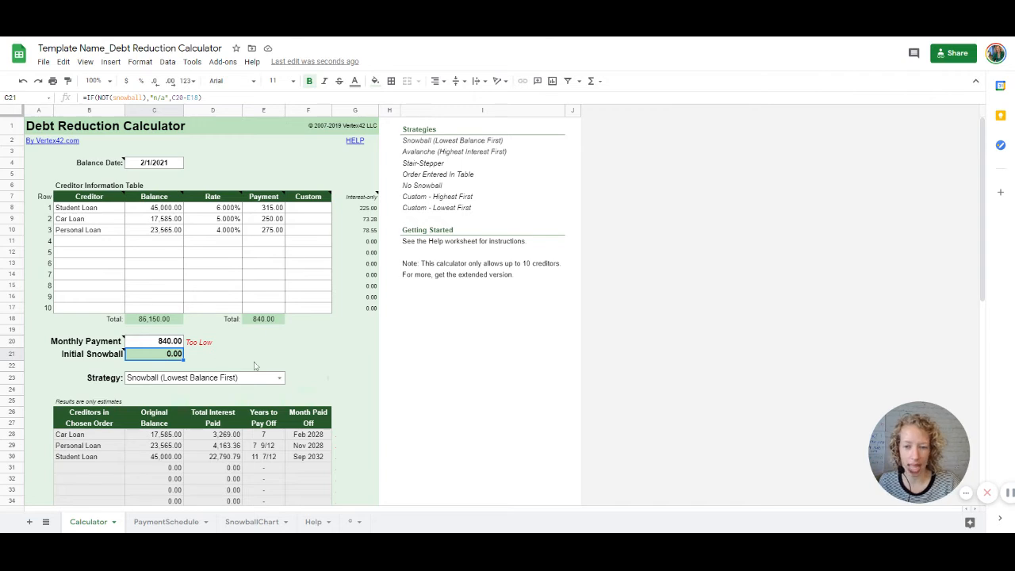
{"action": "scroll", "coordinate": [271, 349], "scroll_direction": "down", "scroll_amount": 1}
{"action": "left_click", "coordinate": [326, 409]}
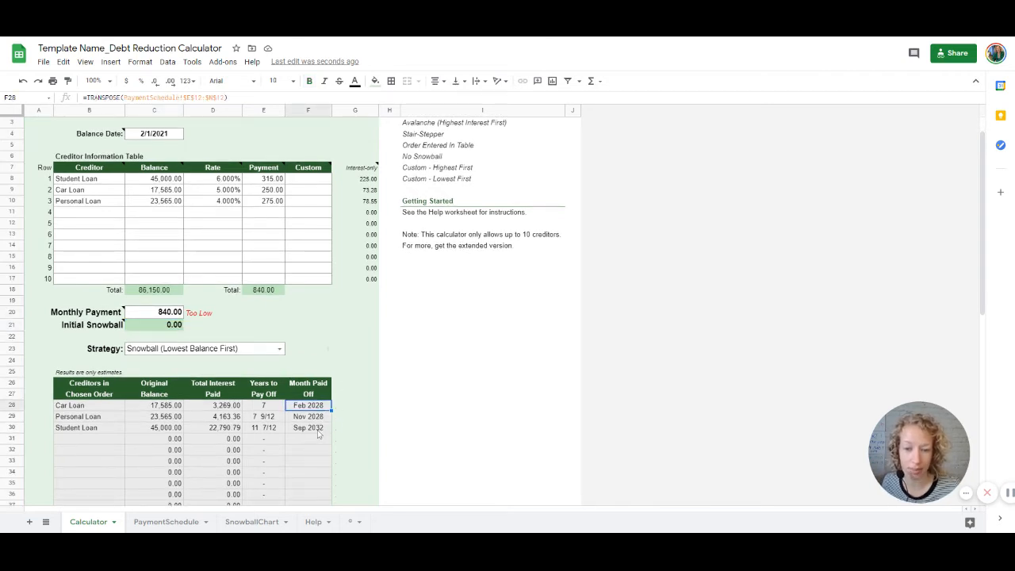
{"action": "left_click", "coordinate": [321, 430]}
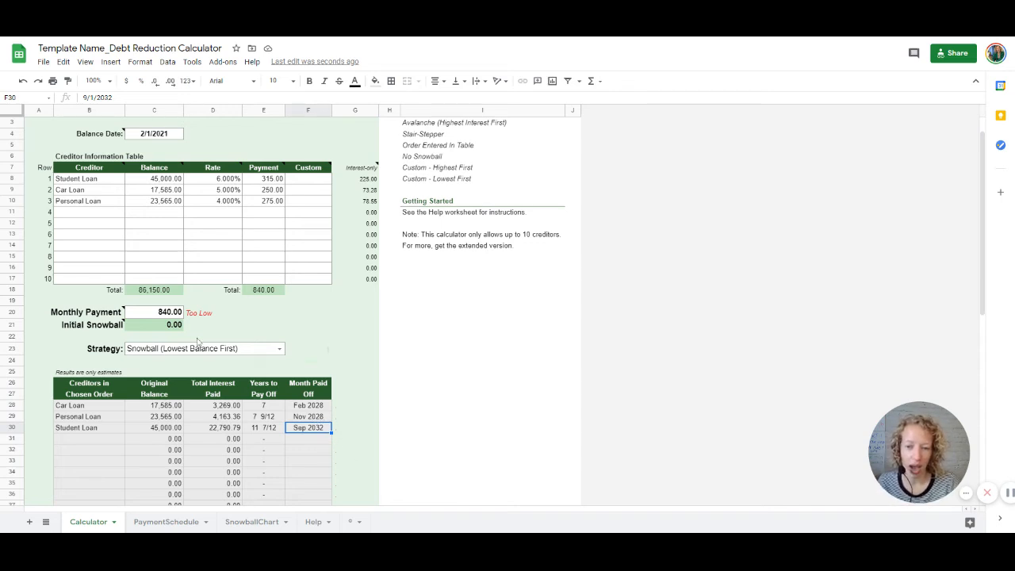
Set the monthly payment to 1000
{"action": "left_click", "coordinate": [172, 317]}
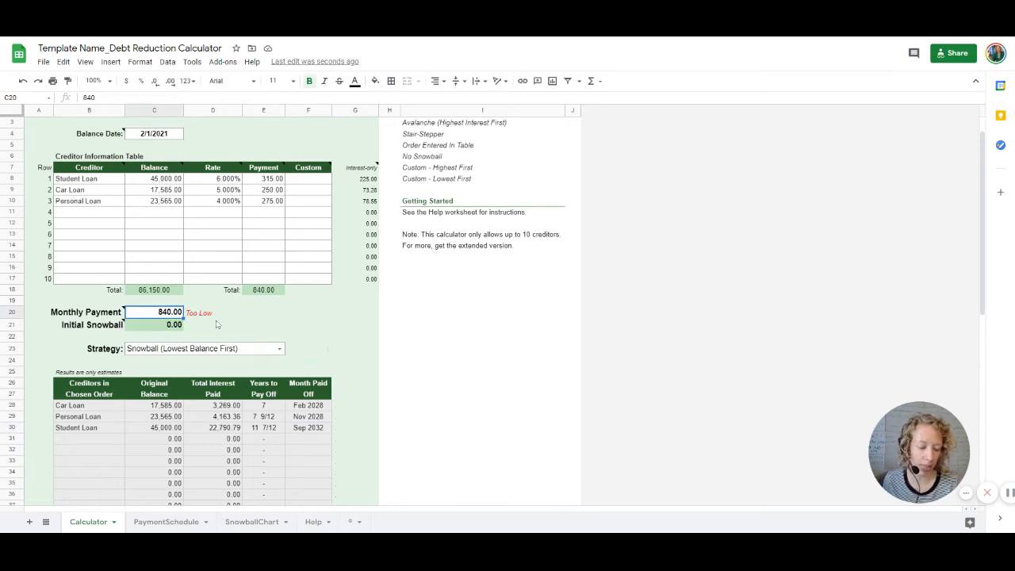
{"action": "type", "text": "1000"}
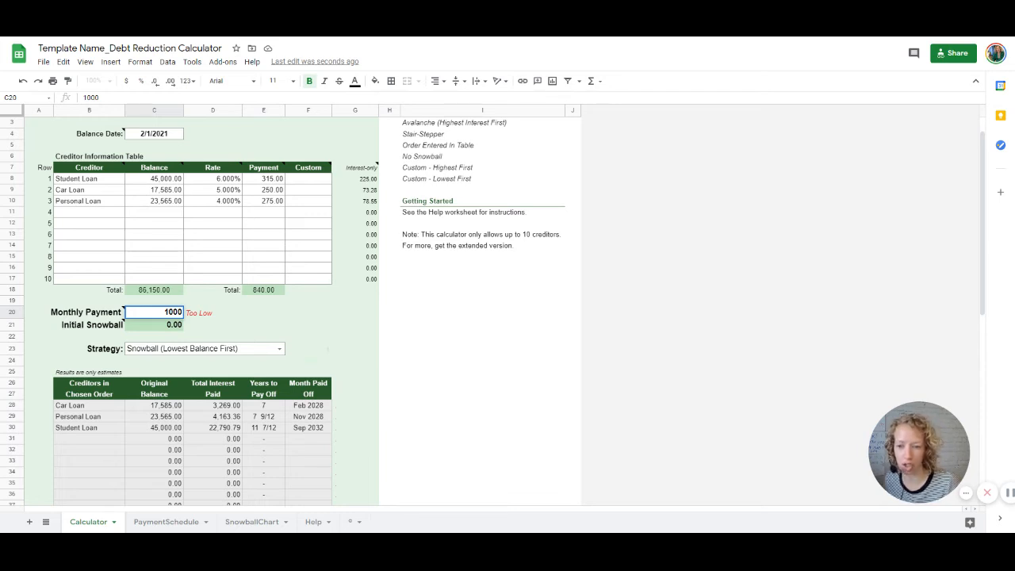
{"action": "key", "text": "Return"}
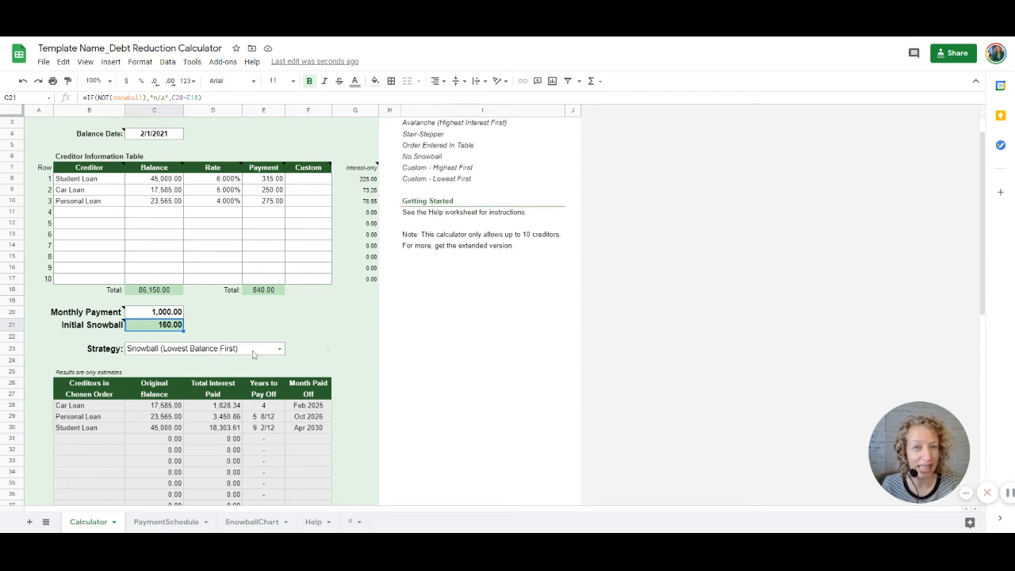
Switch the payoff strategy to Avalanche (Highest Interest First) and back to Snowball (Lowest Balance First) to compare the results
{"action": "scroll", "coordinate": [261, 354], "scroll_direction": "down", "scroll_amount": 1}
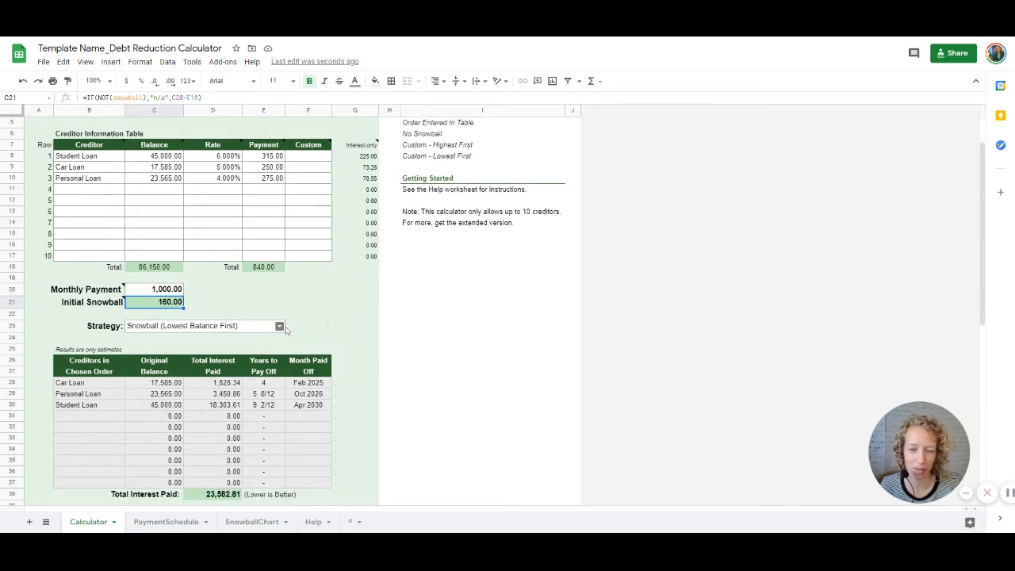
{"action": "left_click", "coordinate": [279, 327]}
{"action": "left_click", "coordinate": [300, 318]}
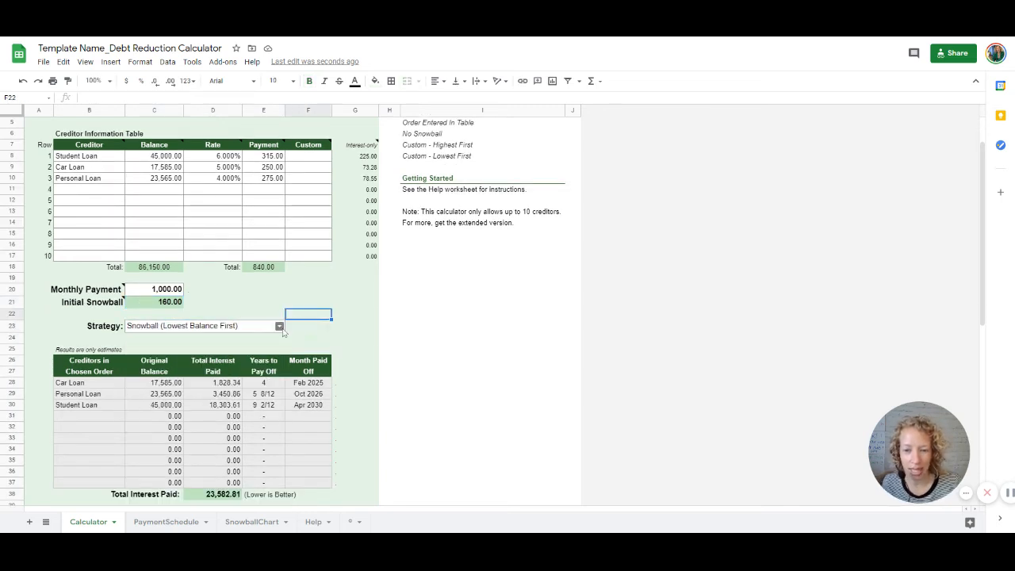
{"action": "left_click", "coordinate": [281, 327]}
{"action": "left_click", "coordinate": [167, 357]}
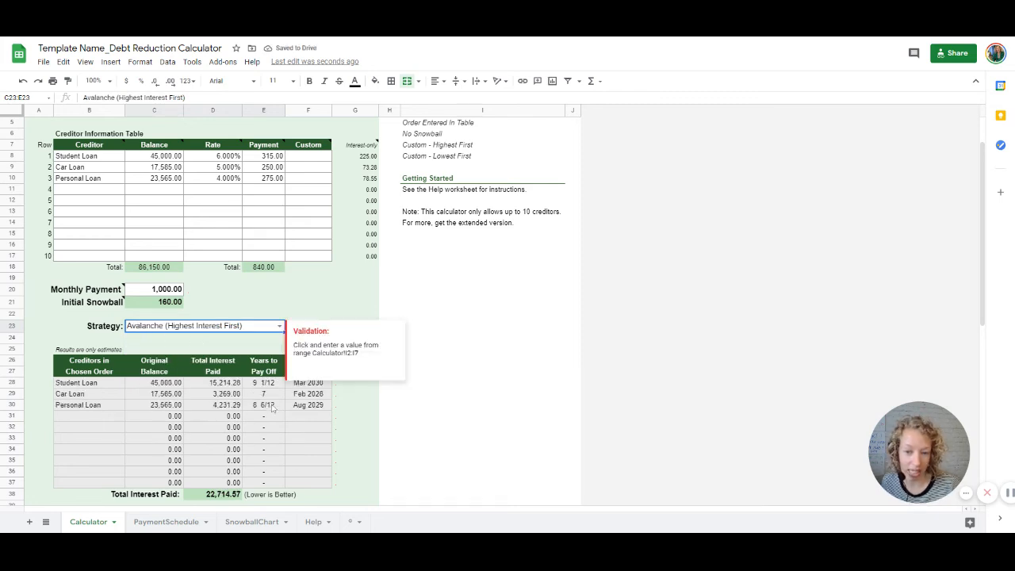
{"action": "left_click", "coordinate": [422, 315]}
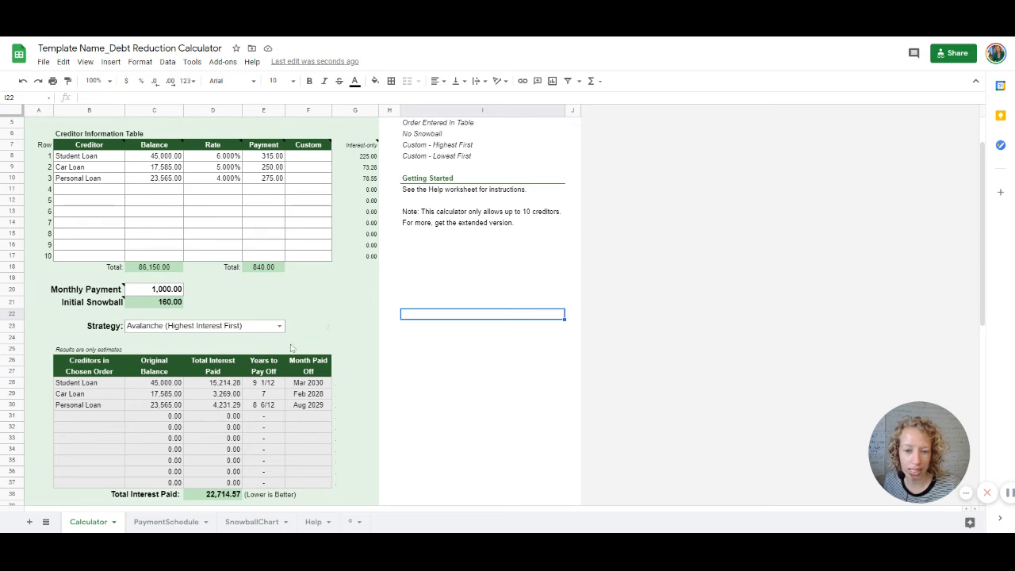
{"action": "left_click", "coordinate": [279, 326]}
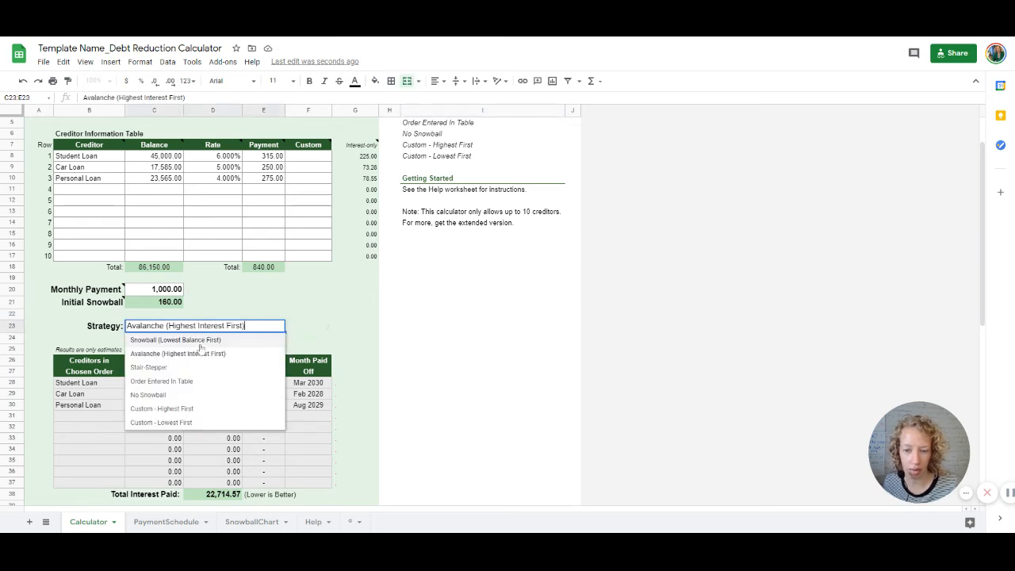
{"action": "left_click", "coordinate": [201, 342]}
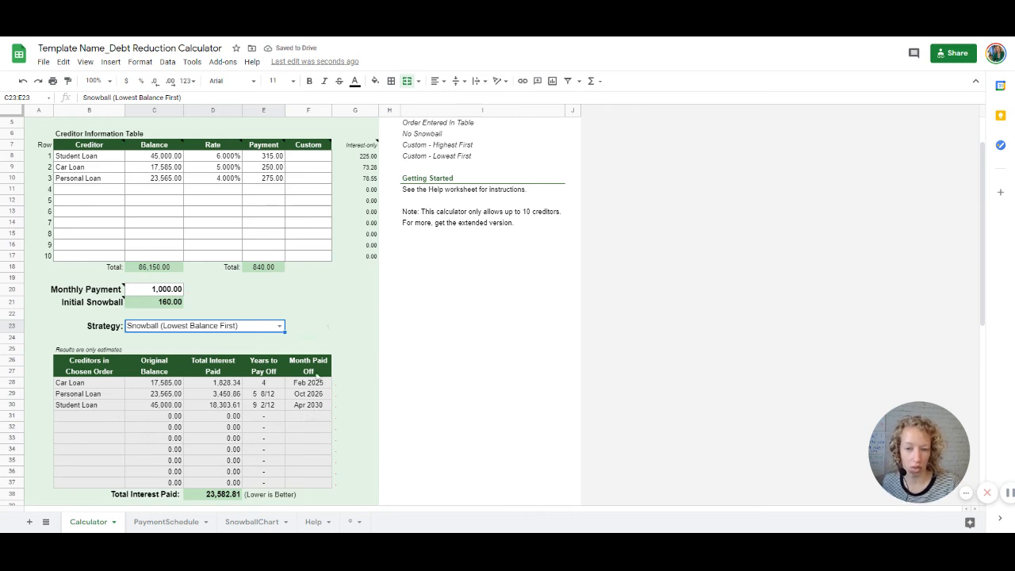
Set the payoff strategy to Avalanche (Highest Interest First) and review the total interest paid
{"action": "left_click", "coordinate": [280, 326]}
{"action": "left_click", "coordinate": [183, 354]}
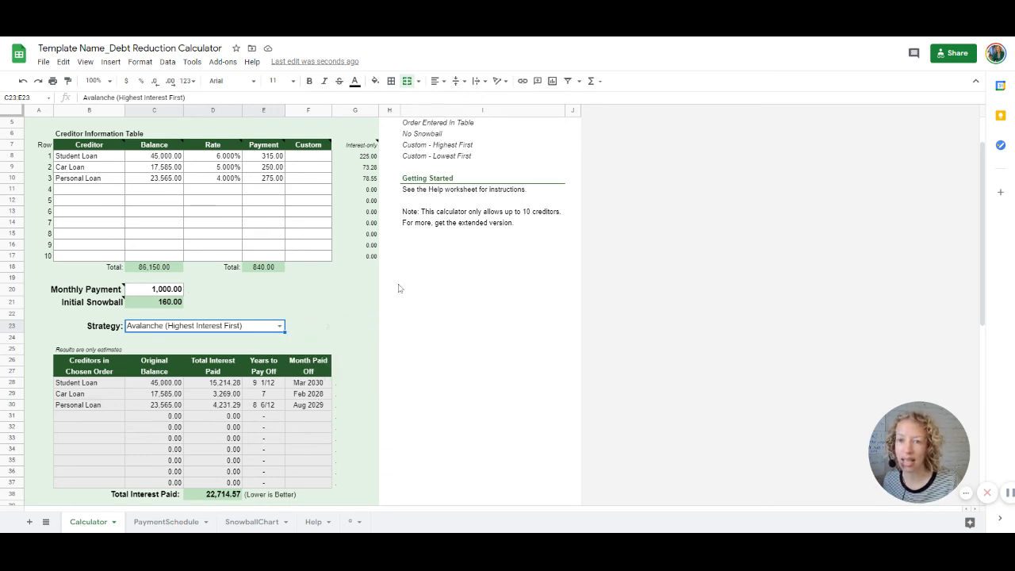
{"action": "scroll", "coordinate": [327, 321], "scroll_direction": "down", "scroll_amount": 2}
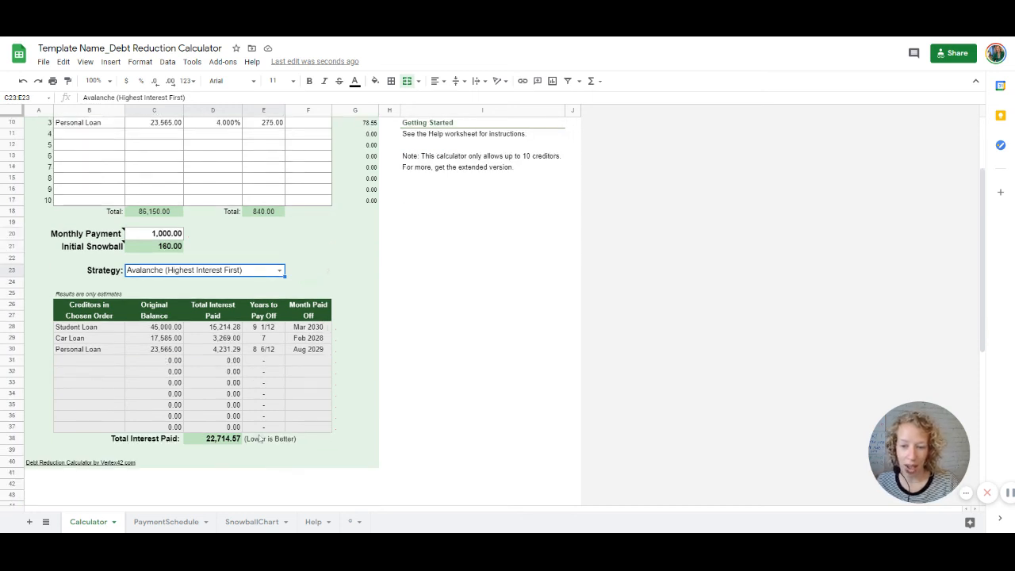
{"action": "scroll", "coordinate": [399, 354], "scroll_direction": "up", "scroll_amount": 3}
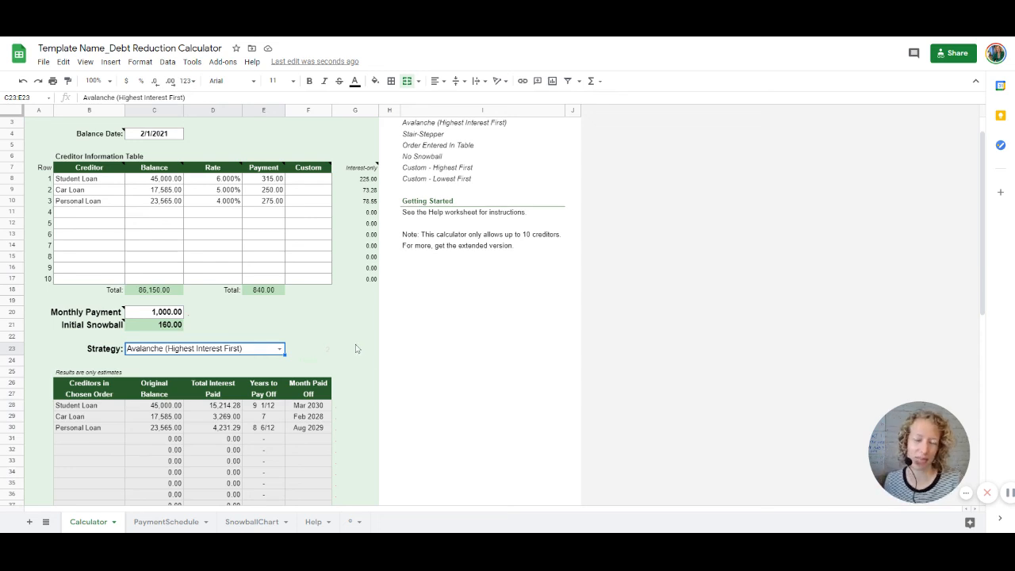
{"action": "scroll", "coordinate": [335, 323], "scroll_direction": "up", "scroll_amount": 1}
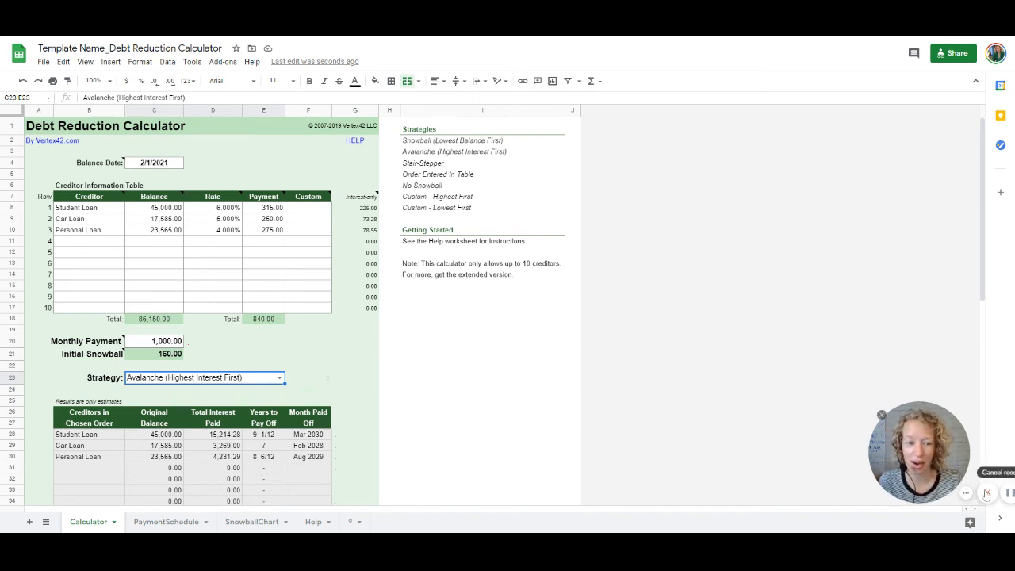
{"action": "left_click_drag", "start_coordinate": [940, 458], "coordinate": [891, 423]}
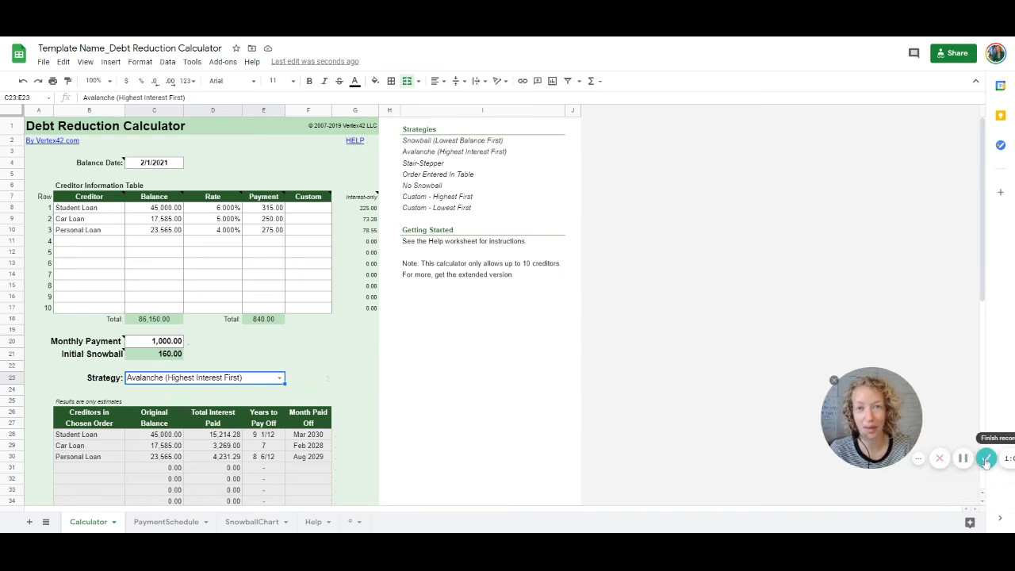